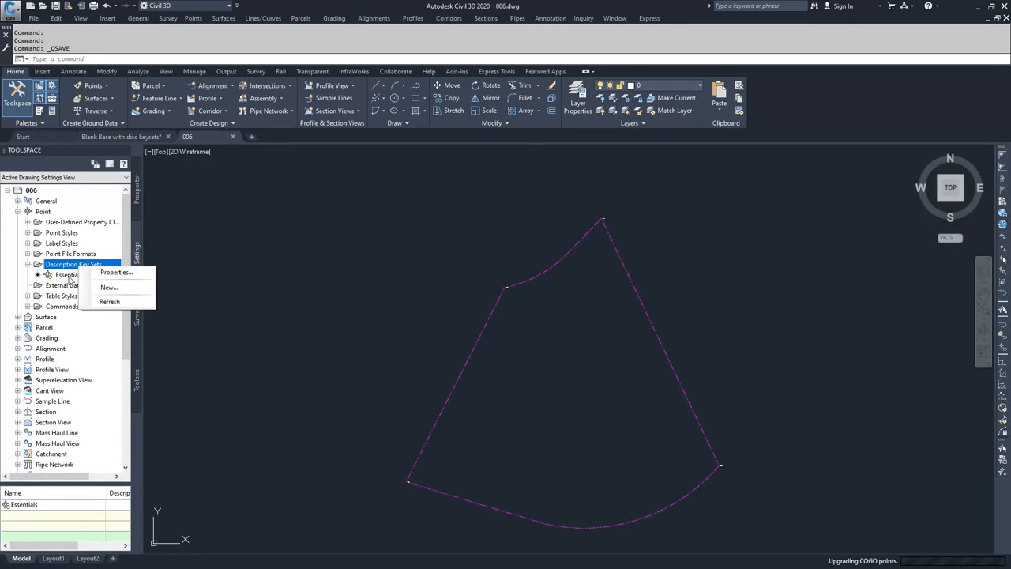
Open the Essentials description key set of drawing 006 for editing and widen its Layer column
{"action": "right_click", "coordinate": [69, 276]}
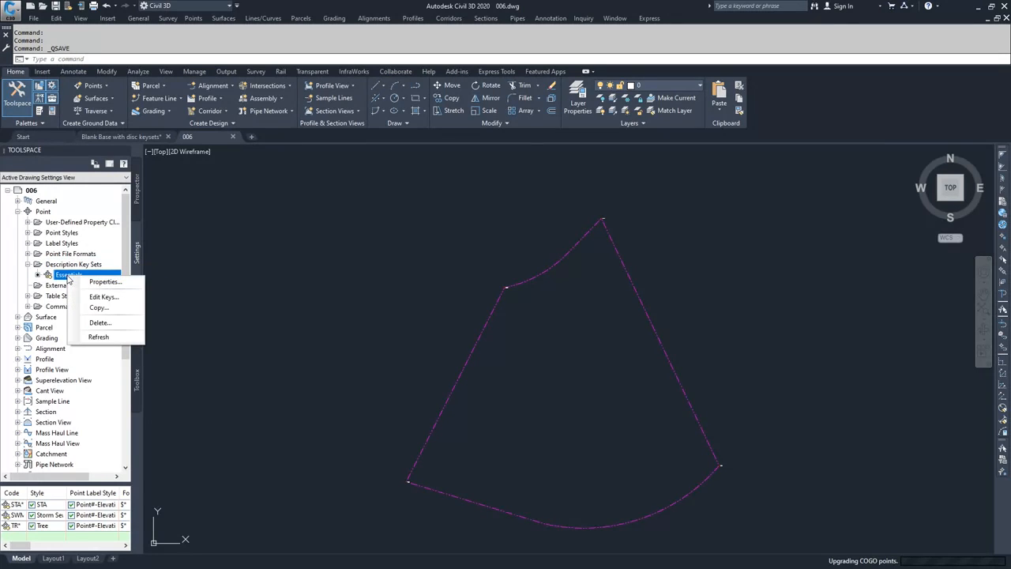
{"action": "left_click", "coordinate": [103, 297]}
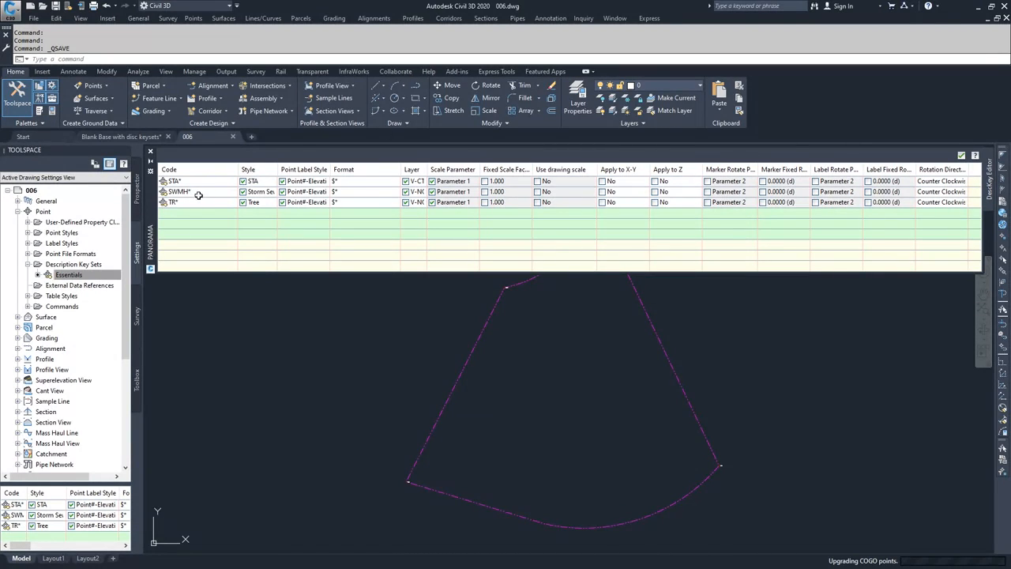
{"action": "mouse_move", "coordinate": [190, 181]}
{"action": "mouse_move", "coordinate": [193, 203]}
{"action": "left_click", "coordinate": [256, 205]}
{"action": "left_click", "coordinate": [272, 220]}
{"action": "left_click_drag", "start_coordinate": [428, 169], "coordinate": [448, 169]}
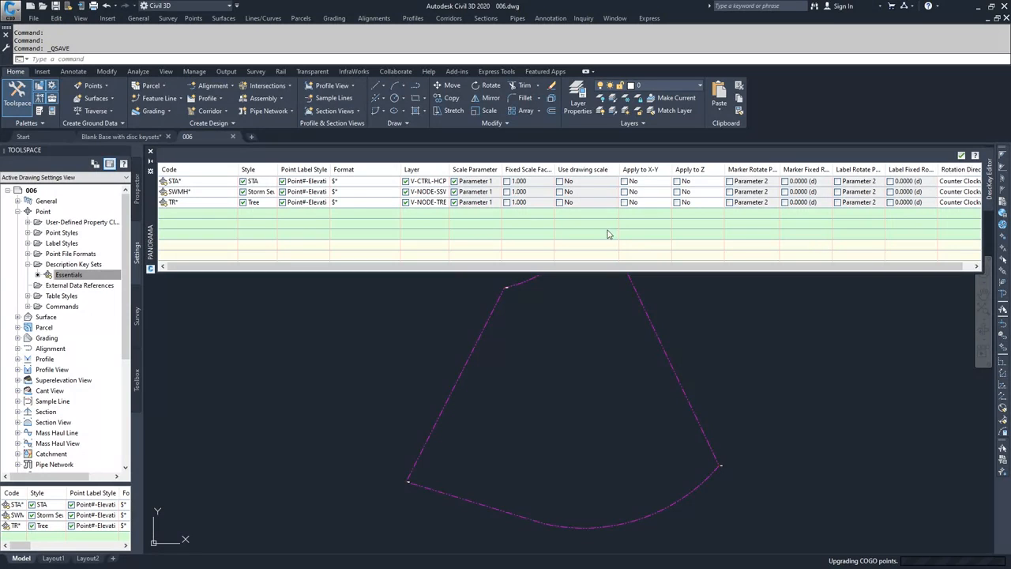
Add a new description key to the Essentials set with the code CALC*
{"action": "right_click", "coordinate": [177, 203]}
{"action": "left_click", "coordinate": [208, 211]}
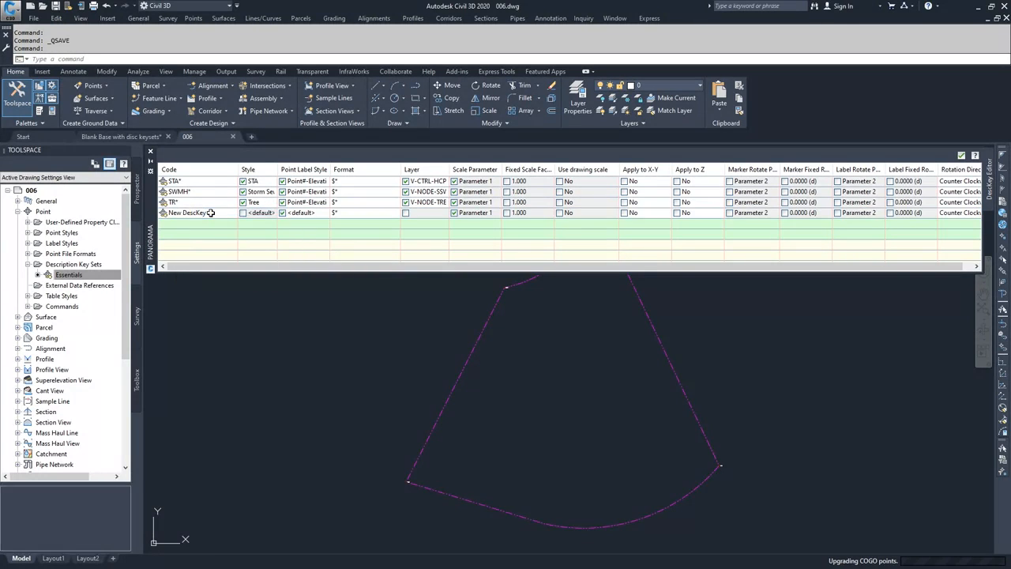
{"action": "left_click", "coordinate": [205, 214]}
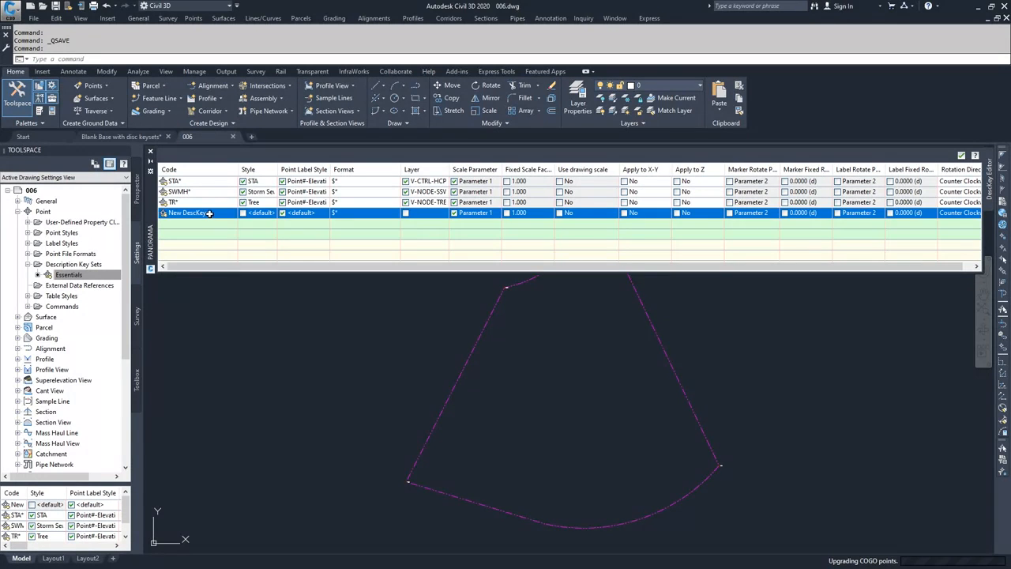
{"action": "left_click", "coordinate": [208, 212]}
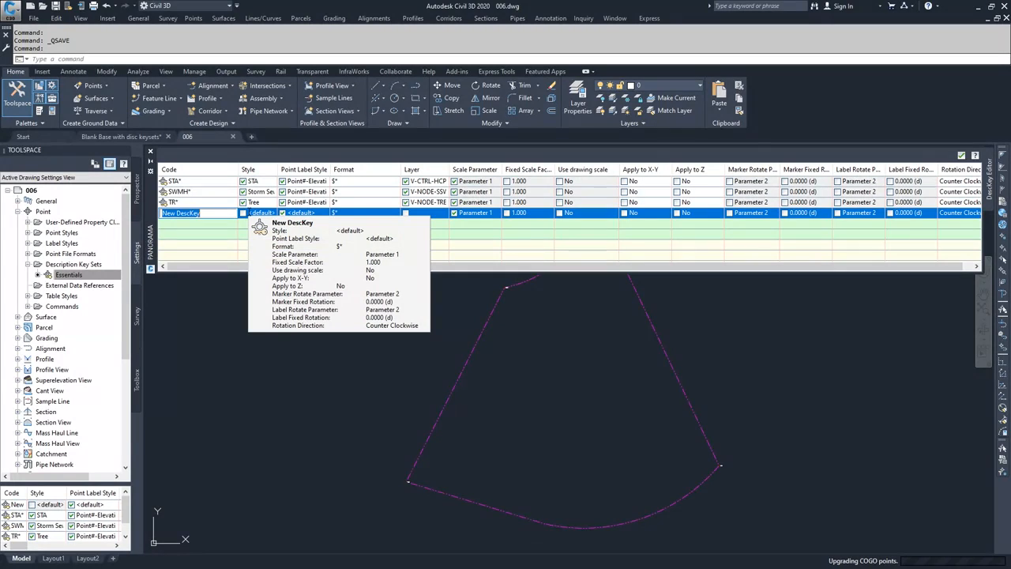
{"action": "type", "text": "CALC*"}
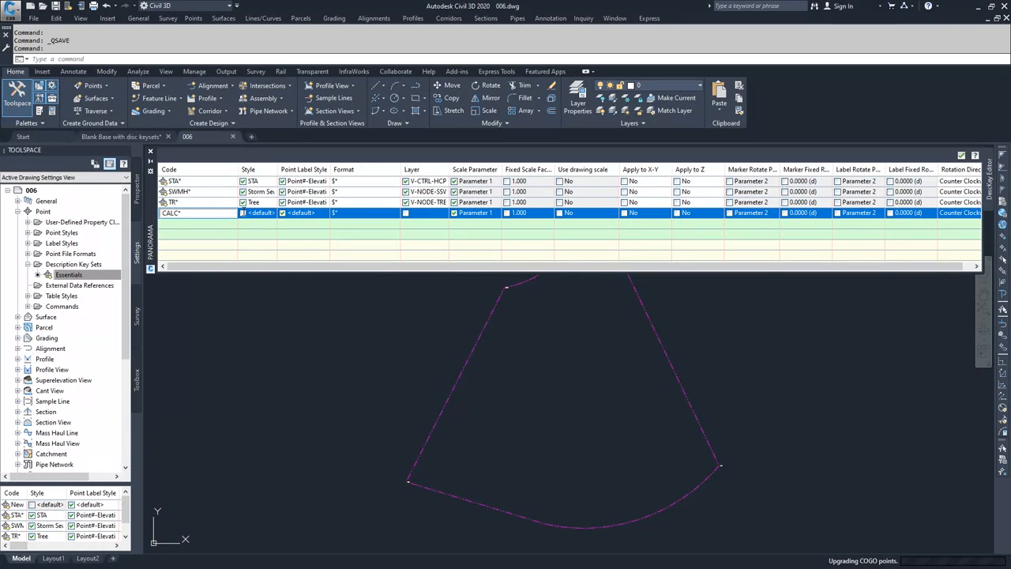
{"action": "key", "text": "Return"}
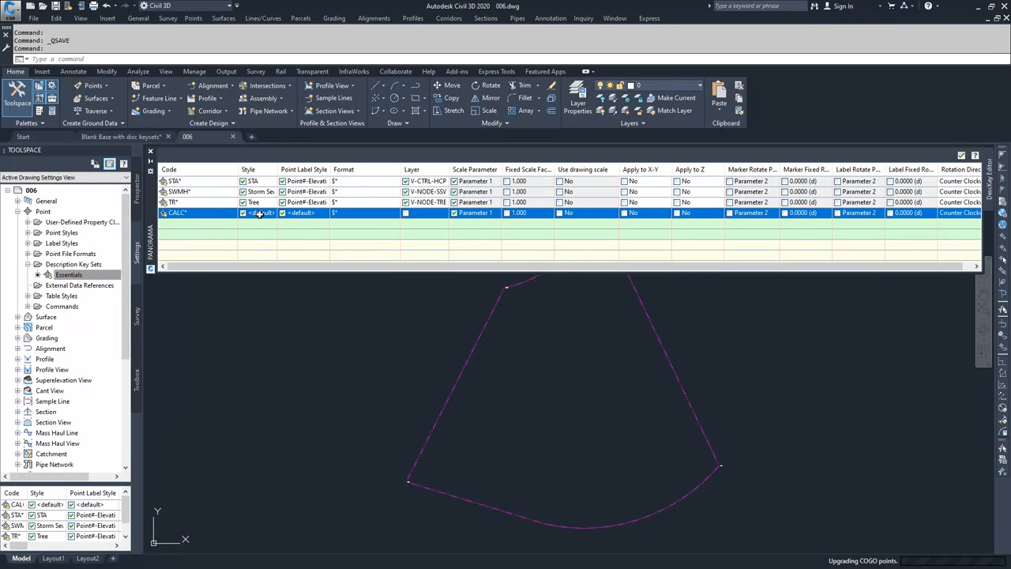
Set the CALC* key's point style to Standard and its point label style to Description Only
{"action": "left_click", "coordinate": [260, 214]}
{"action": "left_click", "coordinate": [505, 282]}
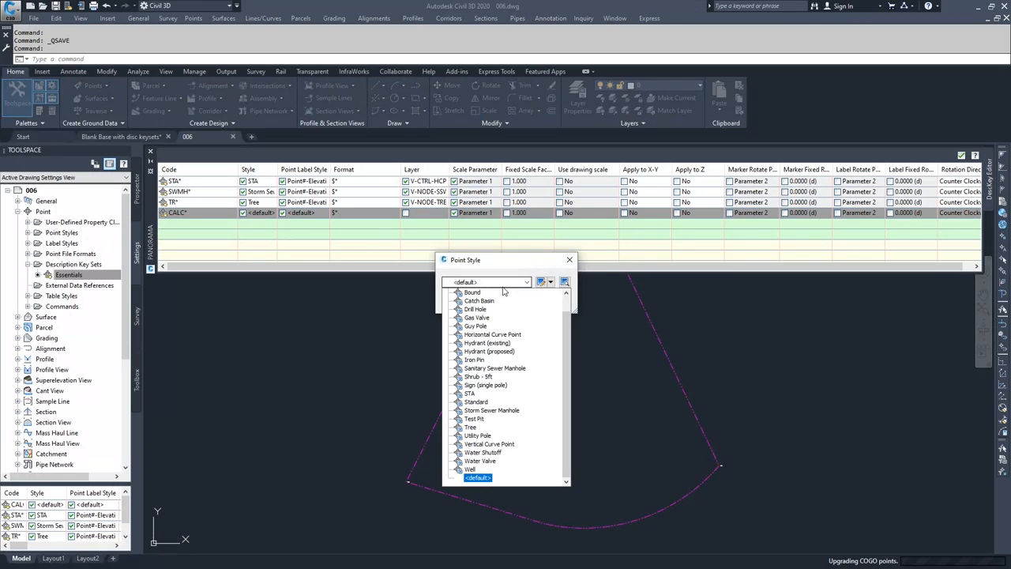
{"action": "left_click", "coordinate": [478, 402]}
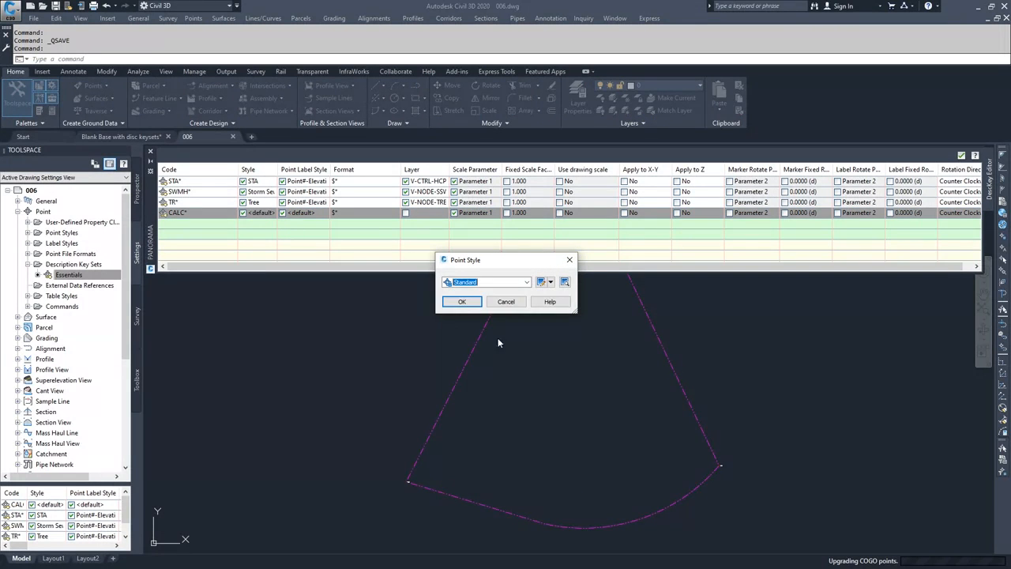
{"action": "left_click", "coordinate": [462, 302]}
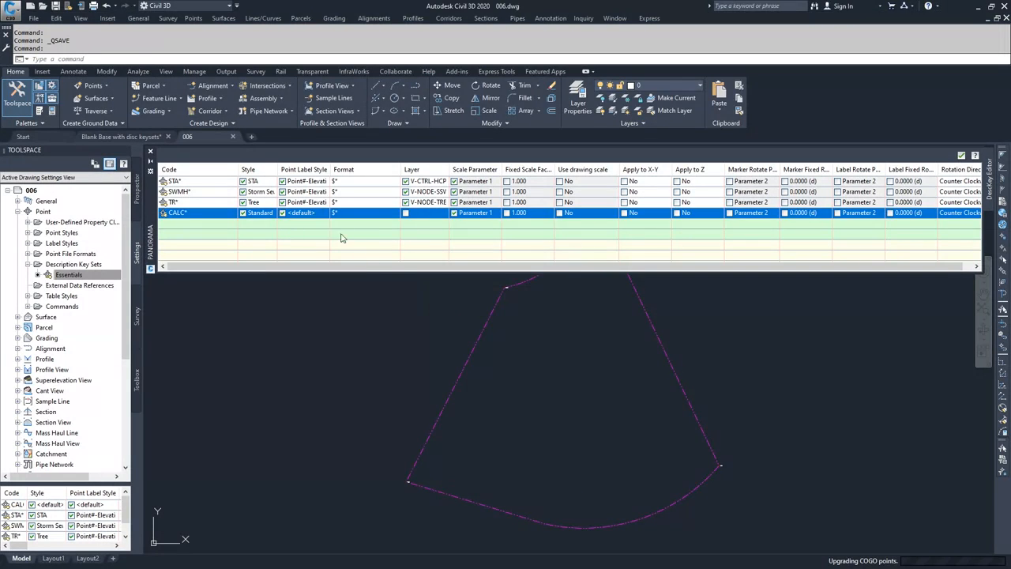
{"action": "left_click", "coordinate": [305, 214]}
{"action": "left_click", "coordinate": [490, 282]}
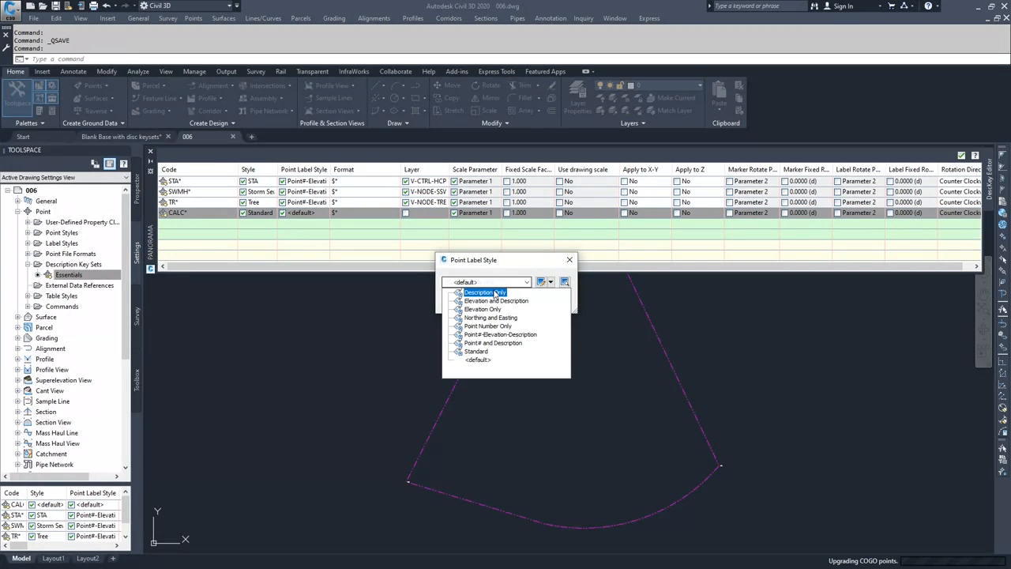
{"action": "left_click", "coordinate": [482, 298]}
{"action": "left_click", "coordinate": [463, 302]}
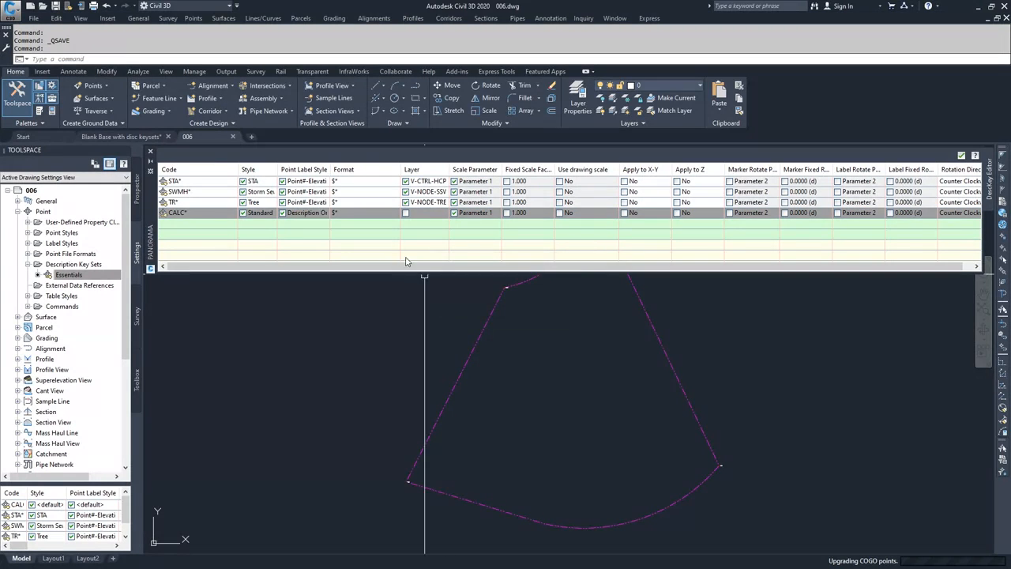
Set the CALC* key's format to SURVEY SEARCH POINT
{"action": "left_click", "coordinate": [348, 214]}
{"action": "double_click", "coordinate": [342, 214]}
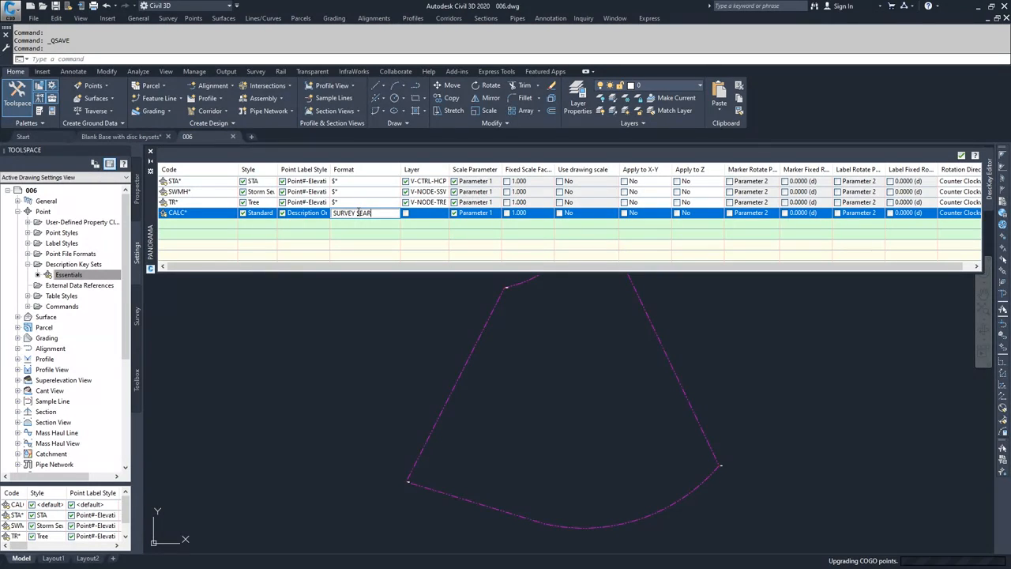
{"action": "type", "text": "SURVEY SEARCH POINT"}
Assign the layer V-NODE to the CALC* key and accept the description key edits
{"action": "left_click", "coordinate": [406, 213]}
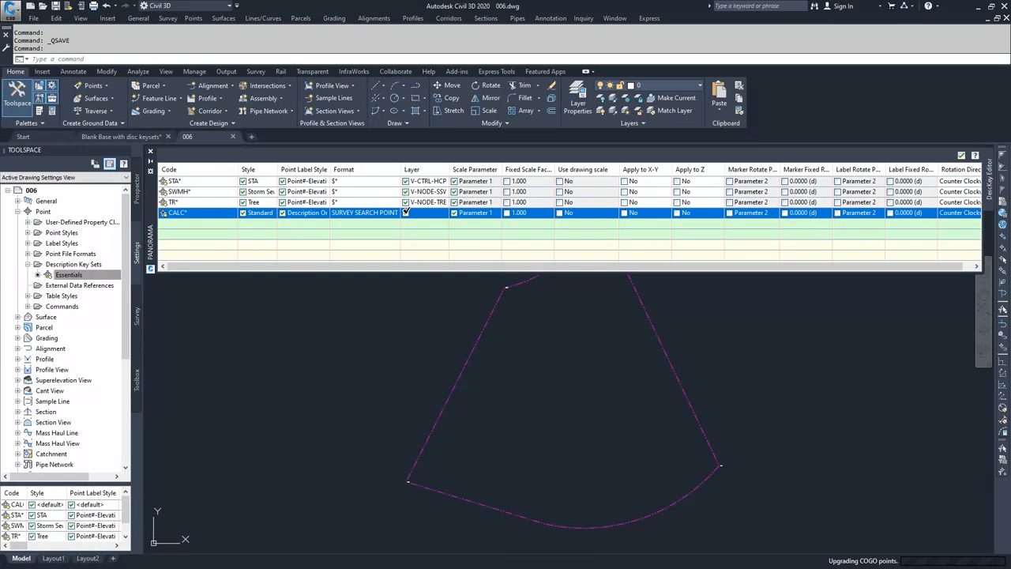
{"action": "left_click", "coordinate": [426, 219]}
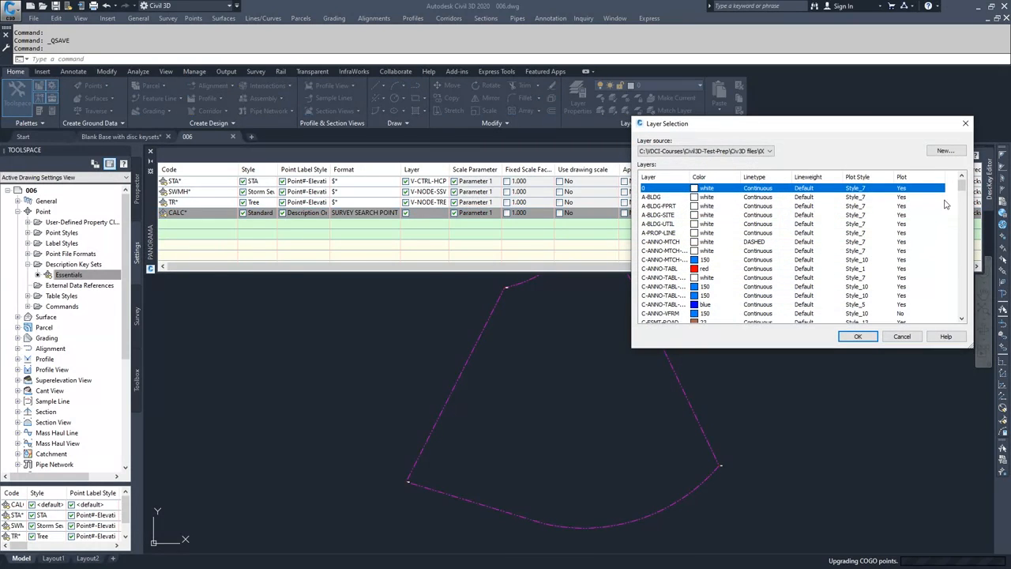
{"action": "left_click_drag", "start_coordinate": [964, 189], "coordinate": [831, 289]}
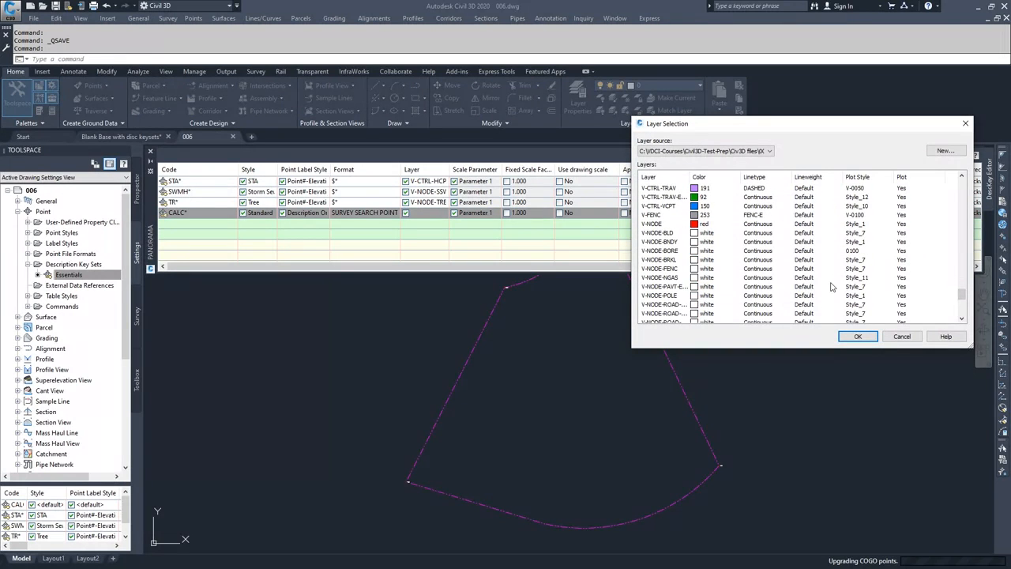
{"action": "left_click", "coordinate": [657, 226]}
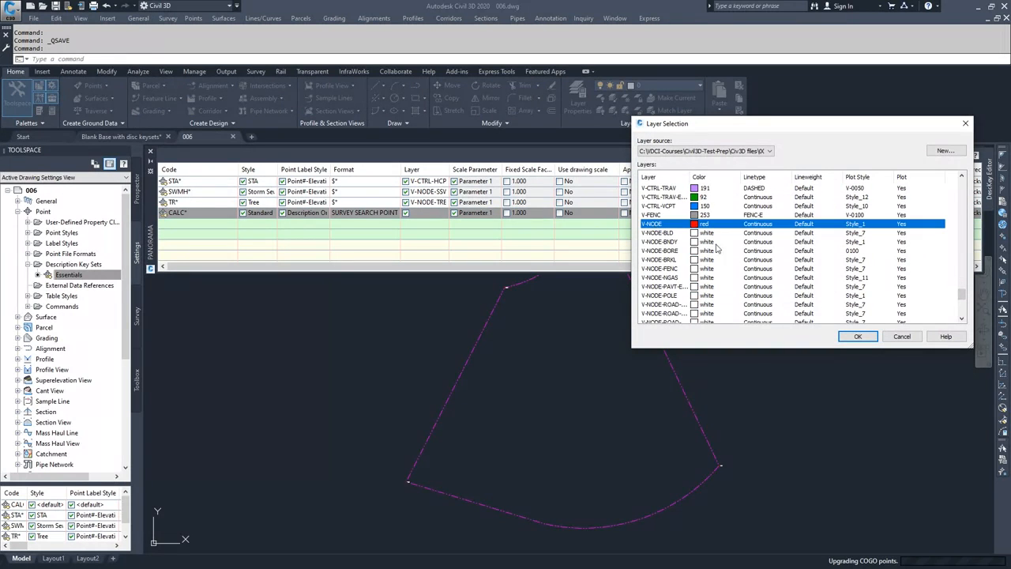
{"action": "left_click", "coordinate": [853, 338]}
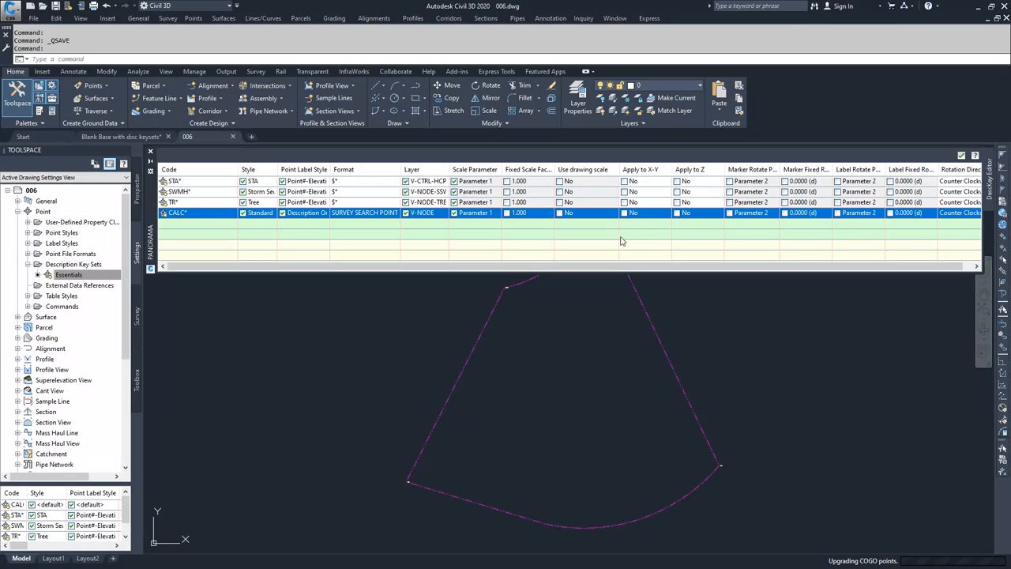
{"action": "mouse_move", "coordinate": [194, 213]}
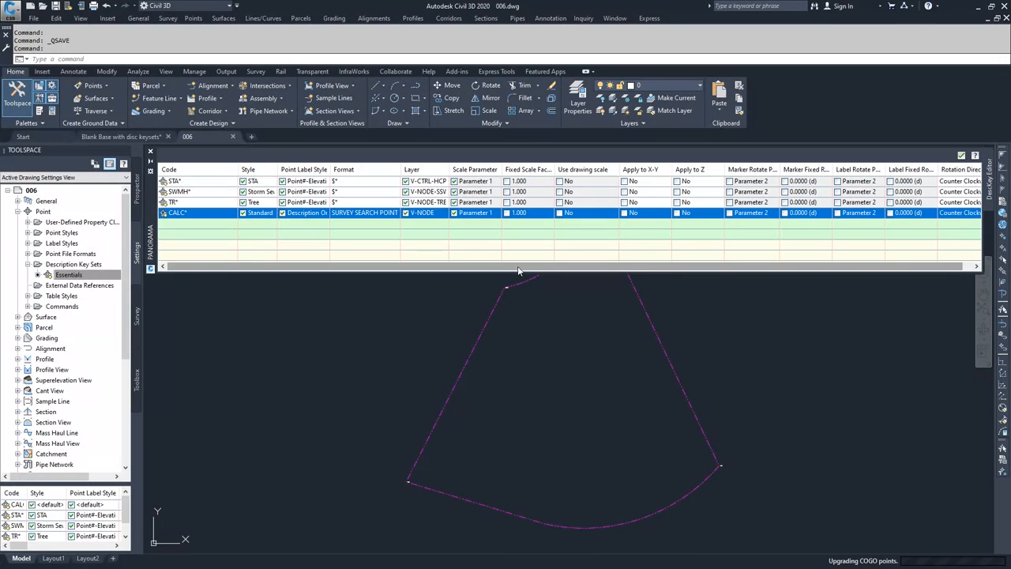
{"action": "left_click", "coordinate": [962, 155]}
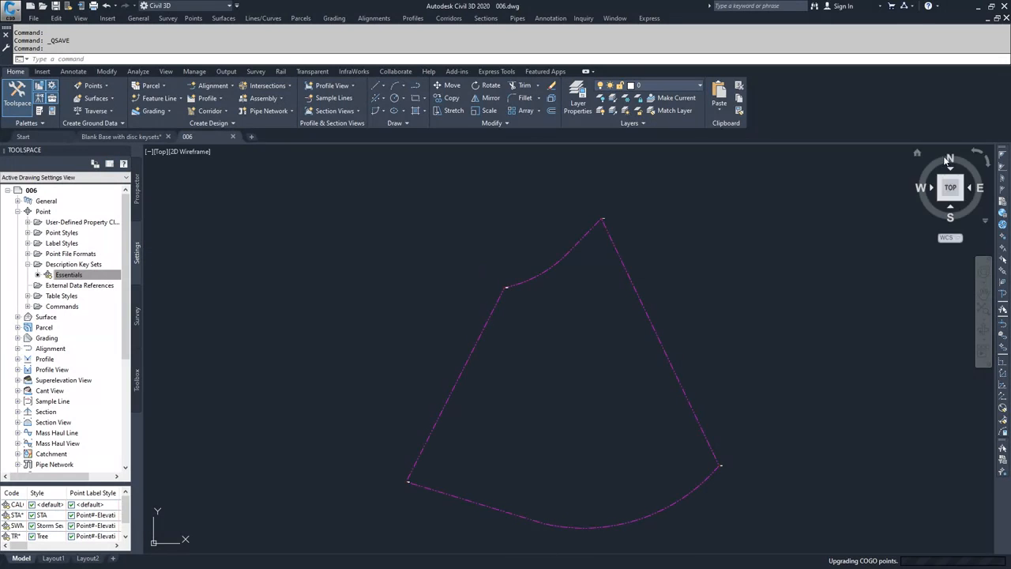
Switch the settings tree to Master View and locate the Essentials key set of the Blank Base with disc keysets drawing
{"action": "left_click", "coordinate": [125, 177]}
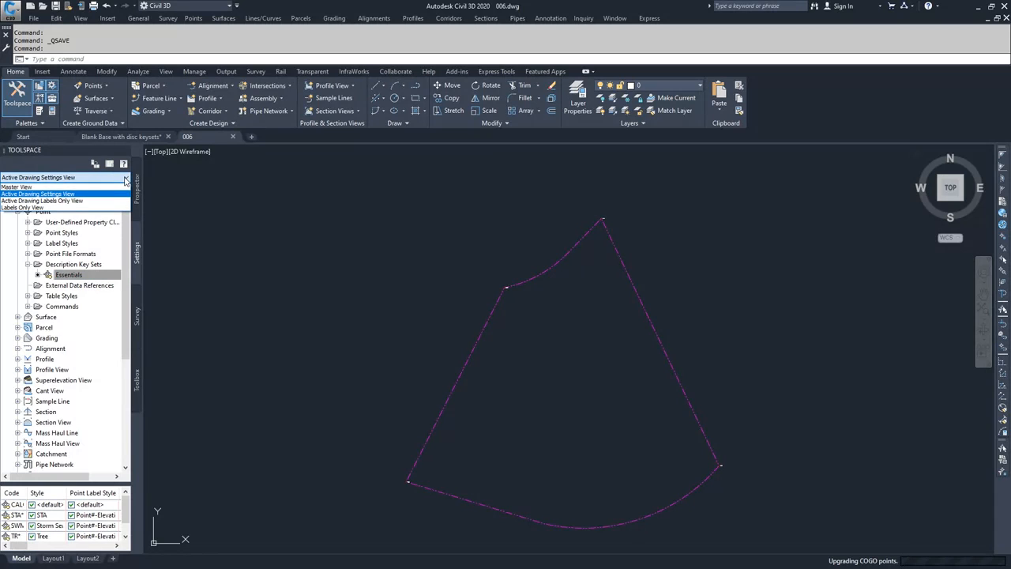
{"action": "left_click", "coordinate": [30, 187]}
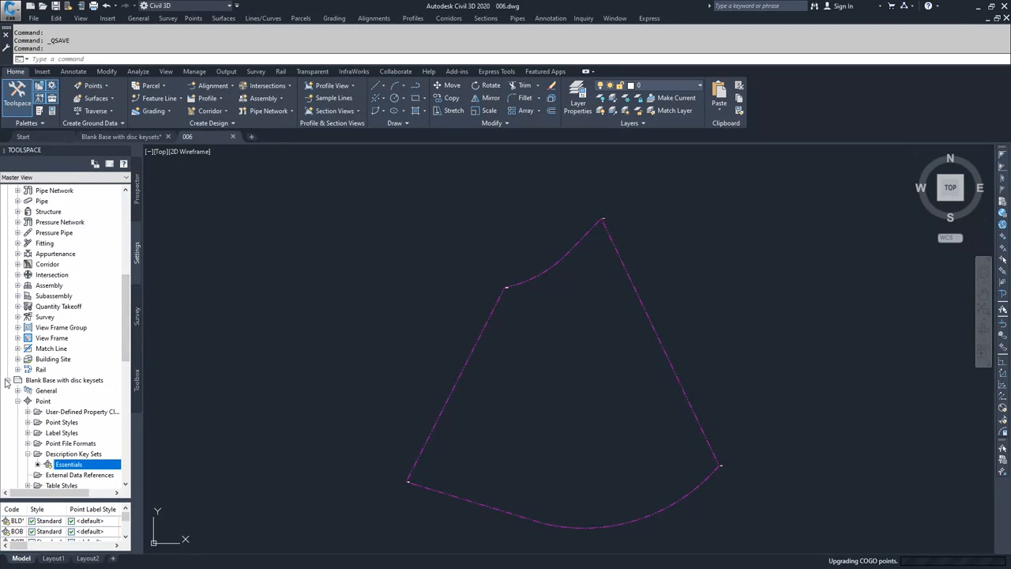
{"action": "scroll", "coordinate": [127, 313], "scroll_direction": "up", "scroll_amount": 3}
{"action": "left_click_drag", "start_coordinate": [127, 312], "coordinate": [127, 248]}
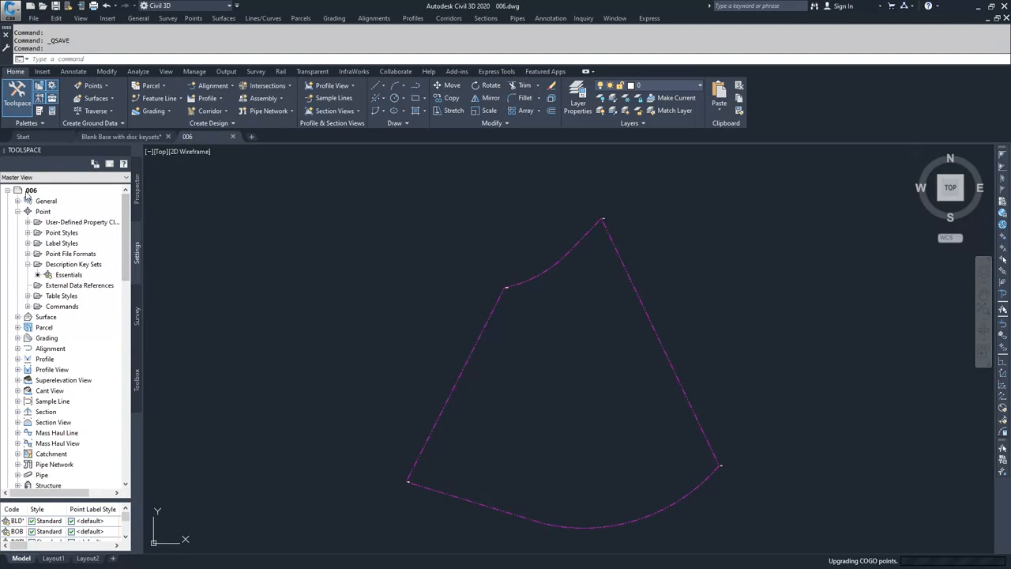
{"action": "left_click_drag", "start_coordinate": [123, 208], "coordinate": [114, 333]}
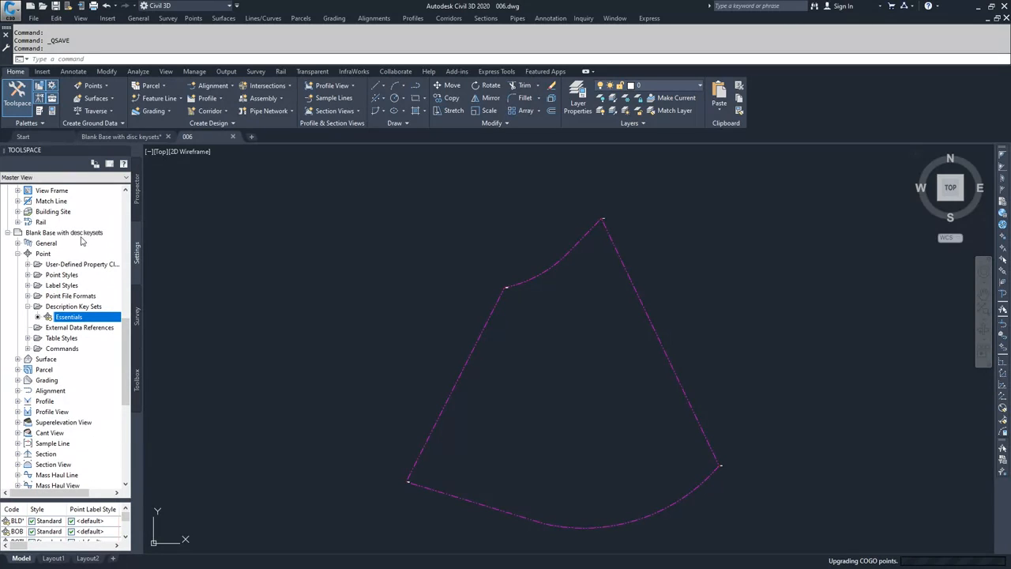
Review the keys in the Blank Base drawing's Essentials description key set and close the key editor
{"action": "right_click", "coordinate": [75, 316]}
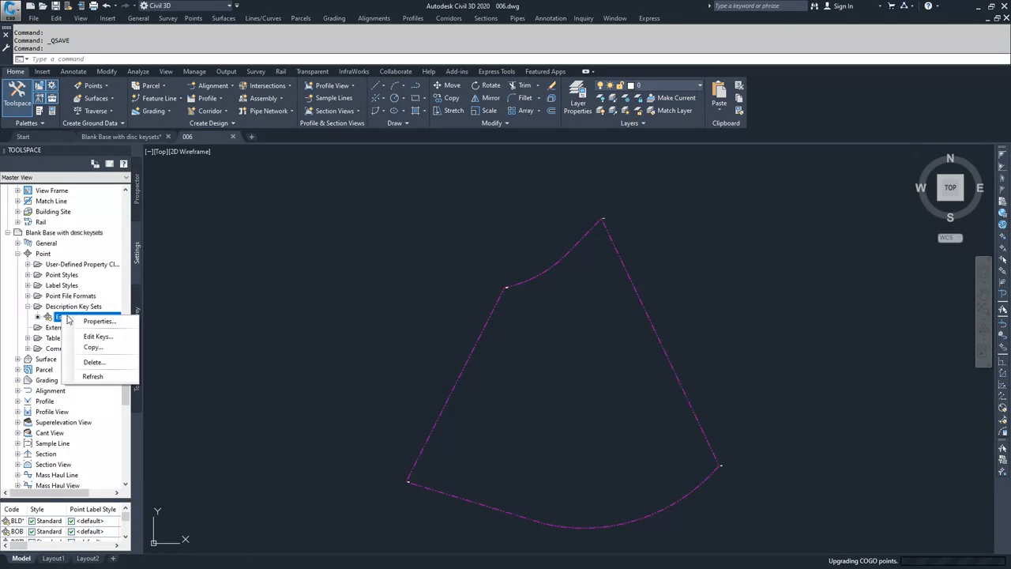
{"action": "left_click", "coordinate": [105, 337]}
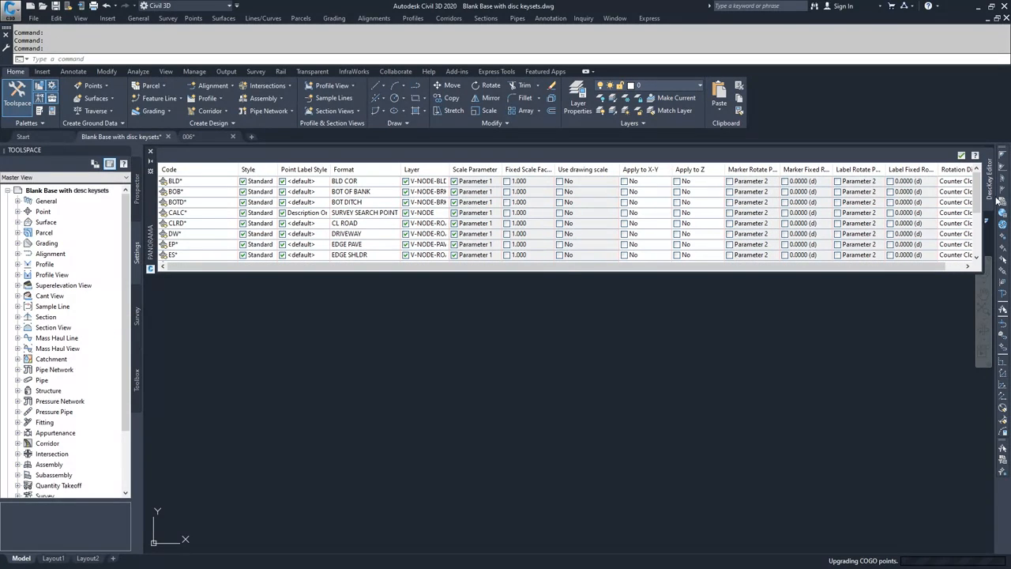
{"action": "mouse_move", "coordinate": [981, 201]}
{"action": "left_mouse_down"}
{"action": "mouse_move", "coordinate": [983, 249]}
{"action": "mouse_move", "coordinate": [981, 190]}
{"action": "left_mouse_up"}
{"action": "left_click", "coordinate": [962, 156]}
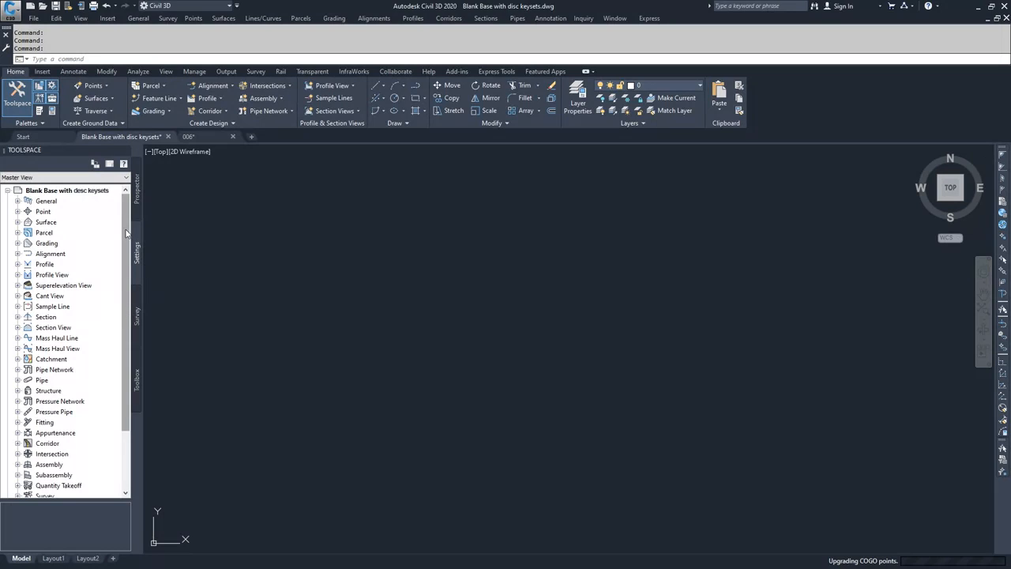
Copy the Essentials description key set from the Blank Base drawing into drawing 006, overwriting the existing set of that name
{"action": "left_click", "coordinate": [18, 211]}
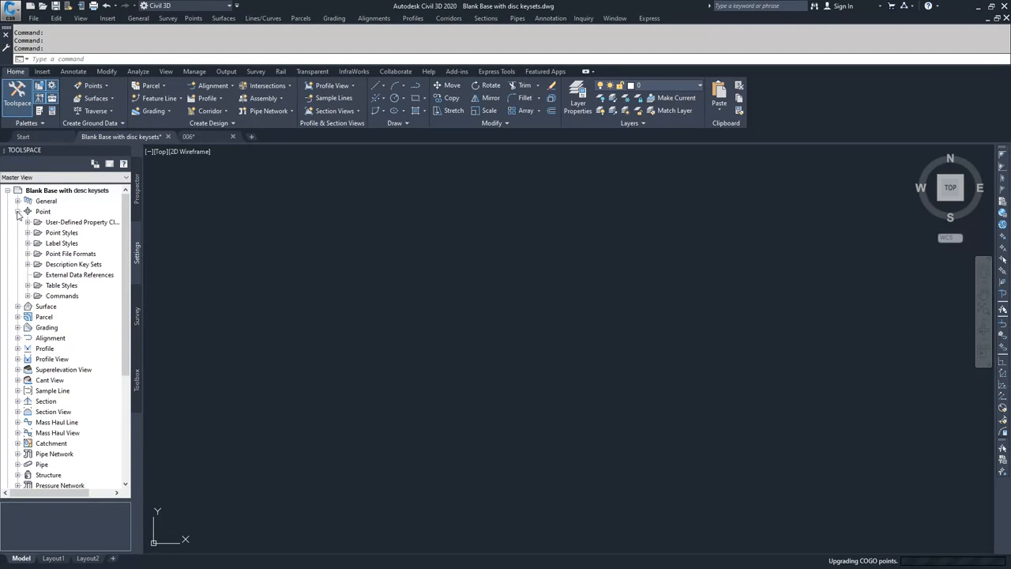
{"action": "left_click", "coordinate": [28, 263]}
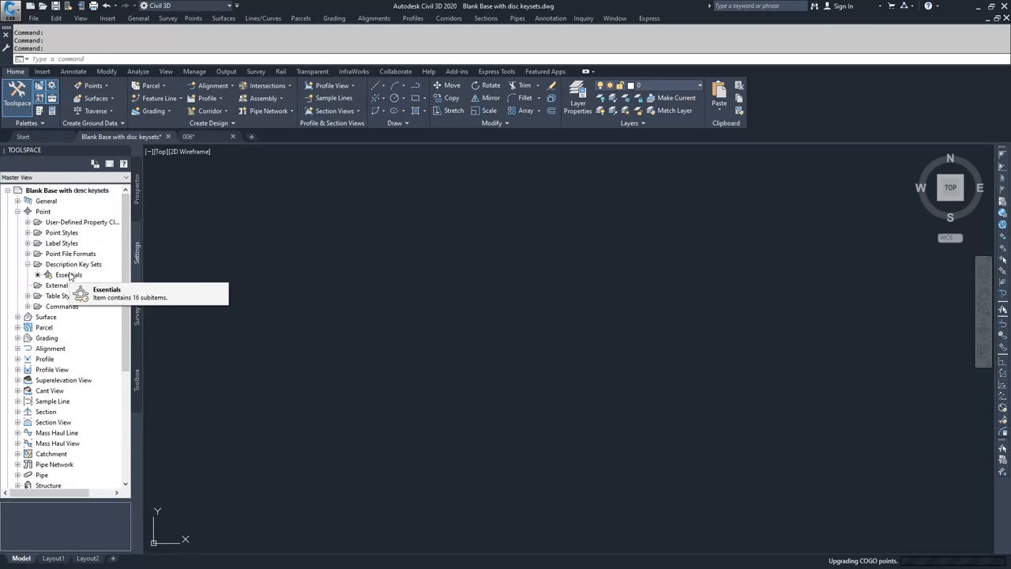
{"action": "left_click", "coordinate": [69, 275]}
{"action": "mouse_move", "coordinate": [68, 276]}
{"action": "left_mouse_down"}
{"action": "mouse_move", "coordinate": [59, 485]}
{"action": "mouse_move", "coordinate": [16, 480]}
{"action": "mouse_move", "coordinate": [29, 464]}
{"action": "mouse_move", "coordinate": [31, 216]}
{"action": "mouse_move", "coordinate": [22, 212]}
{"action": "mouse_move", "coordinate": [68, 266]}
{"action": "left_mouse_up"}
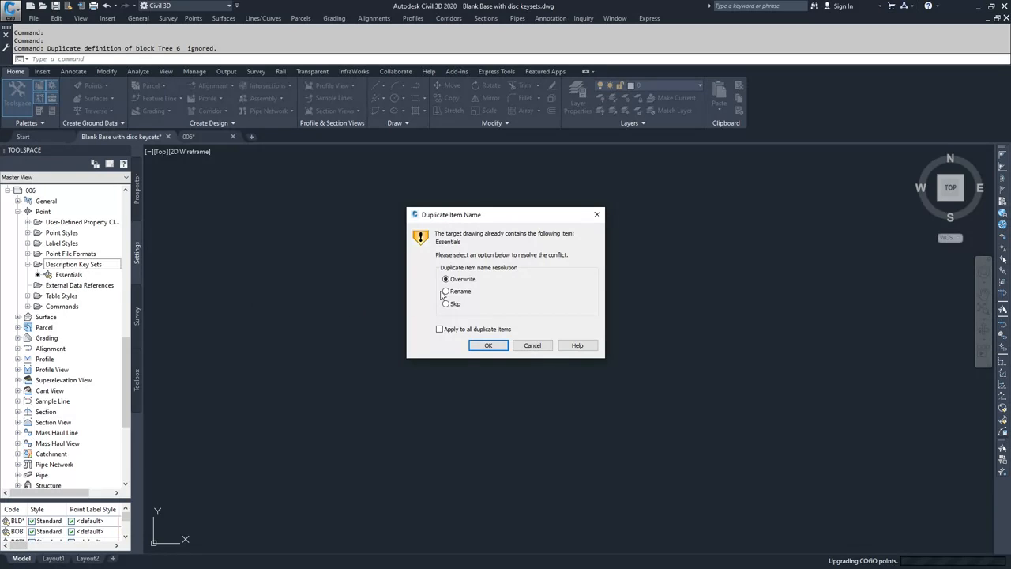
{"action": "left_click", "coordinate": [488, 345]}
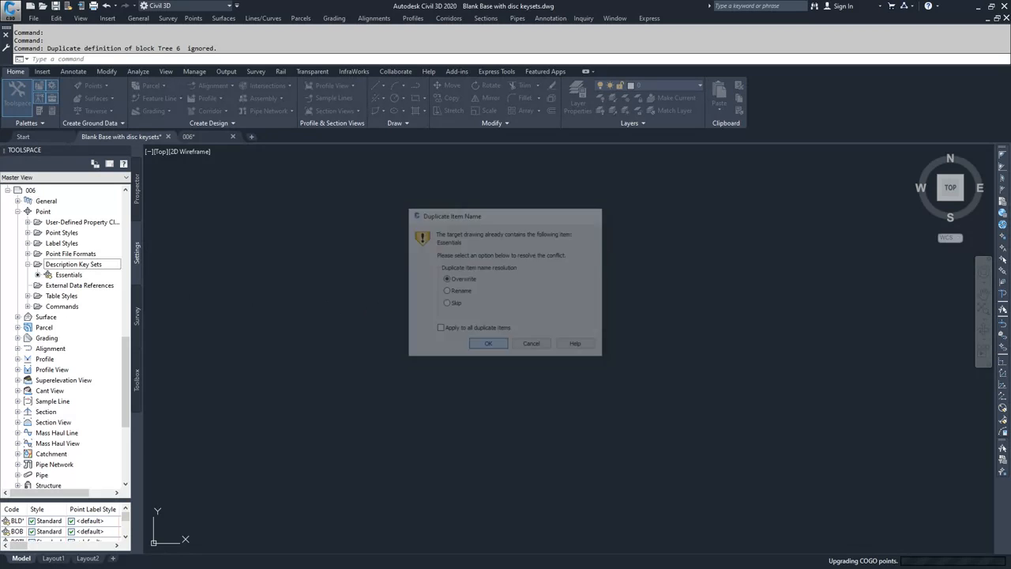
Return to drawing 006 and limit the settings tree to the Active Drawing Settings View
{"action": "left_click", "coordinate": [194, 137]}
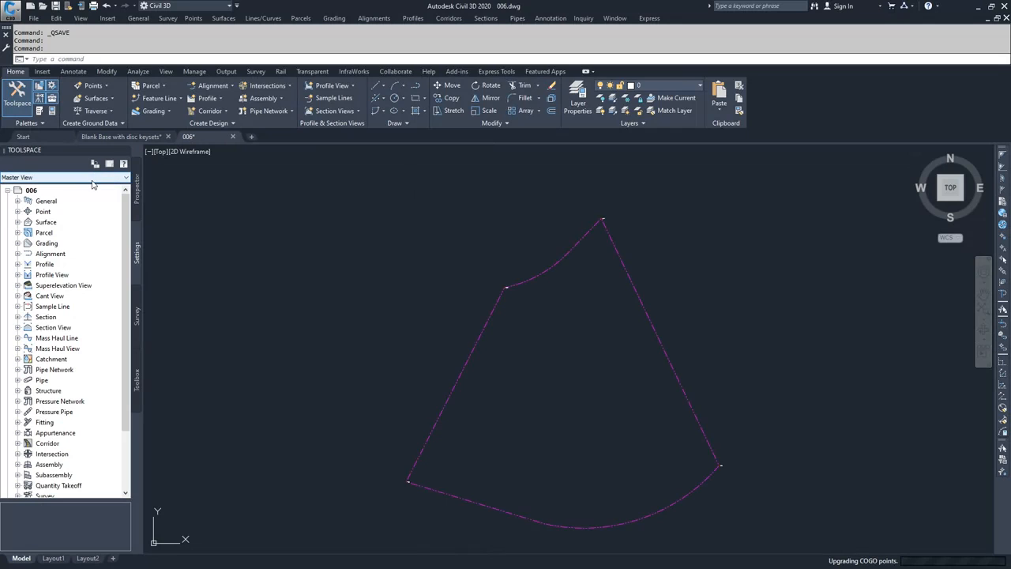
{"action": "left_click", "coordinate": [92, 183]}
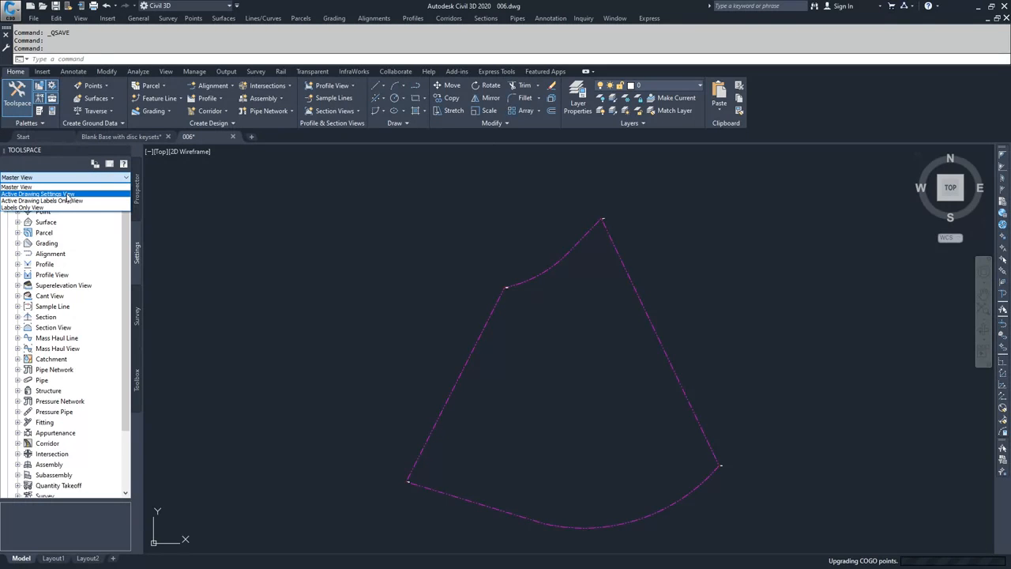
{"action": "left_click", "coordinate": [66, 194]}
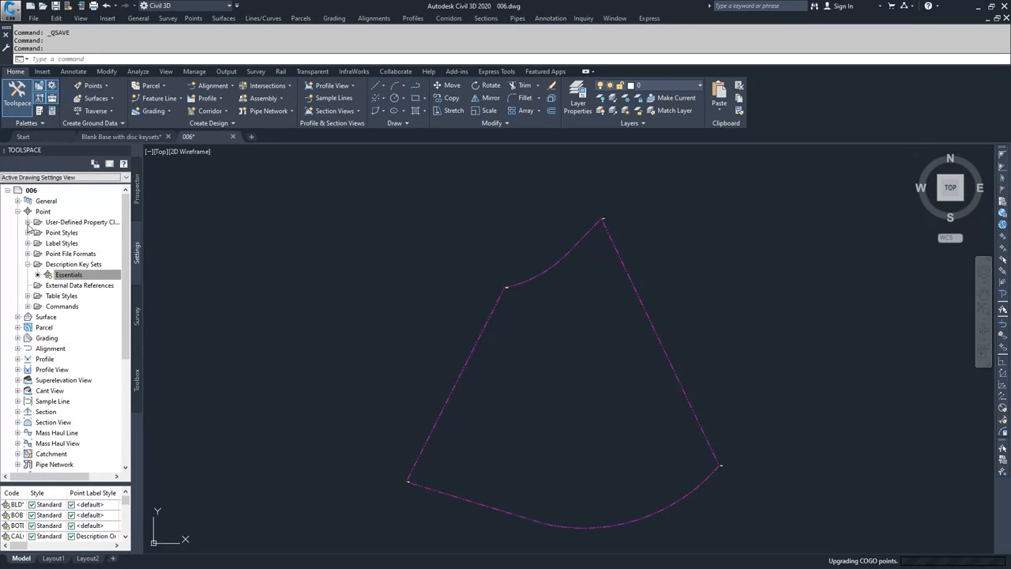
Review the keys in drawing 006's Essentials description key set and close the key editor
{"action": "right_click", "coordinate": [72, 279]}
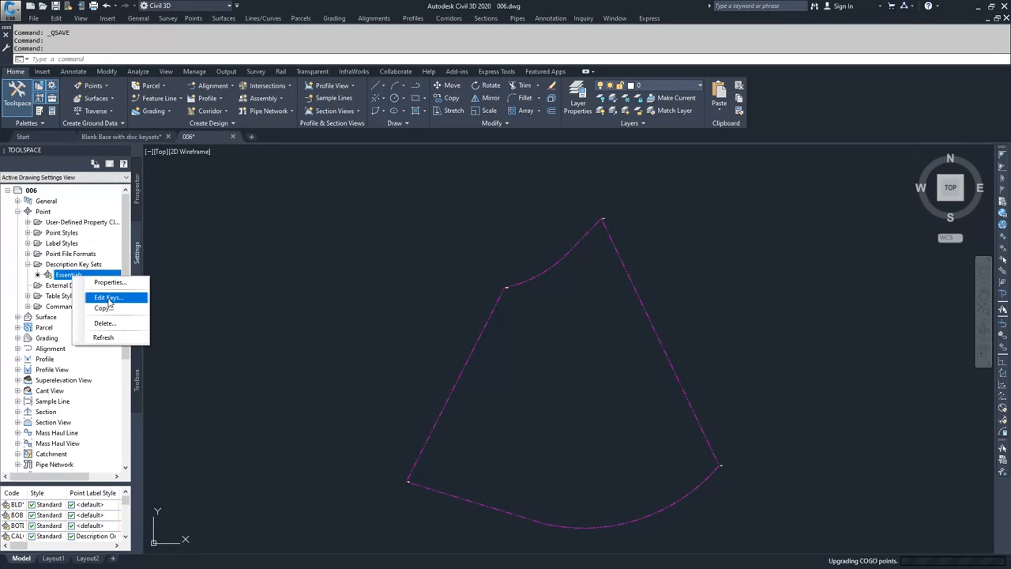
{"action": "left_click", "coordinate": [108, 298]}
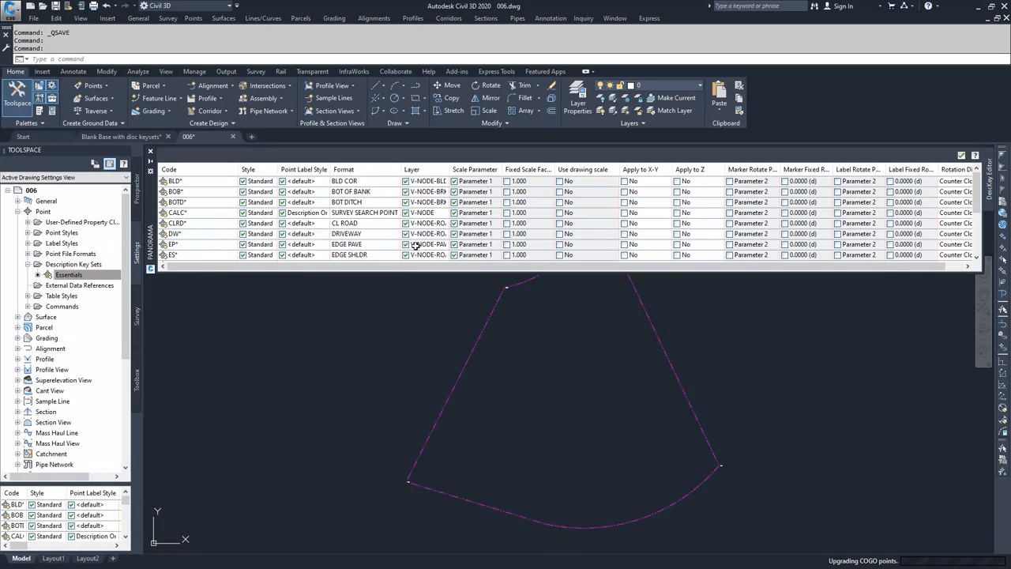
{"action": "left_click", "coordinate": [961, 156]}
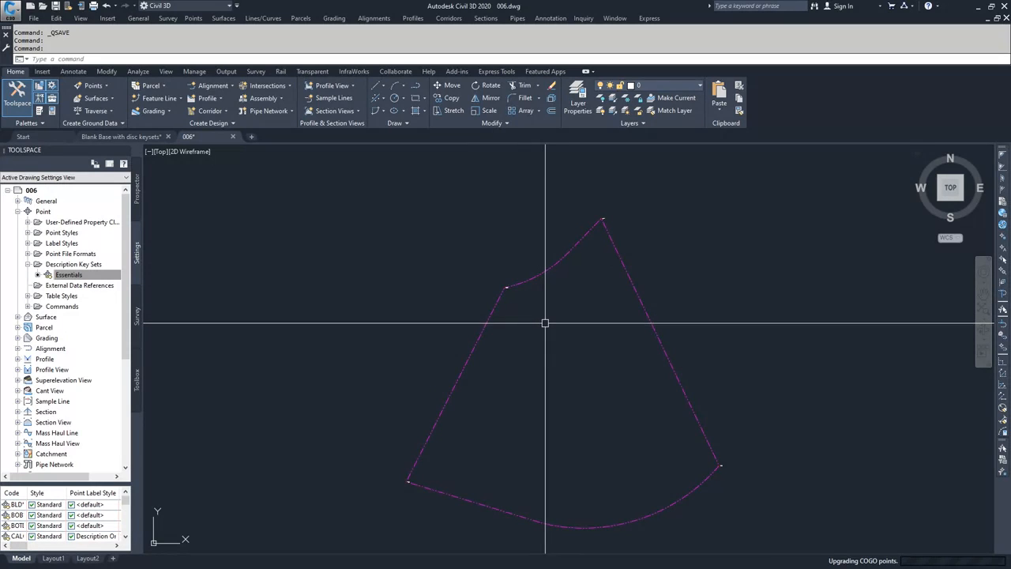
Select all COGO points in drawing 006, apply the description keys to them, and inspect the label at a boundary corner
{"action": "mouse_move", "coordinate": [548, 324]}
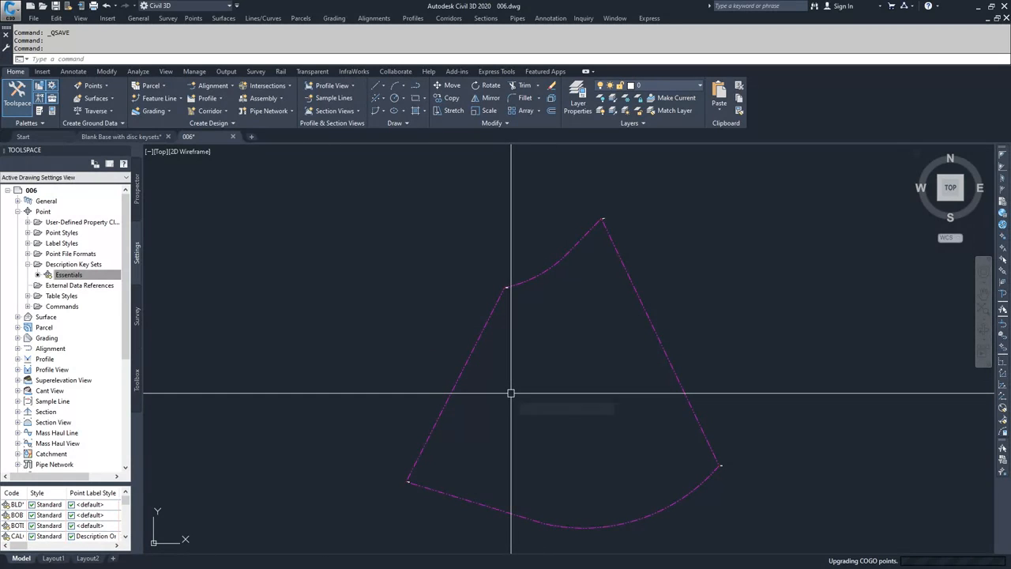
{"action": "mouse_move", "coordinate": [513, 398]}
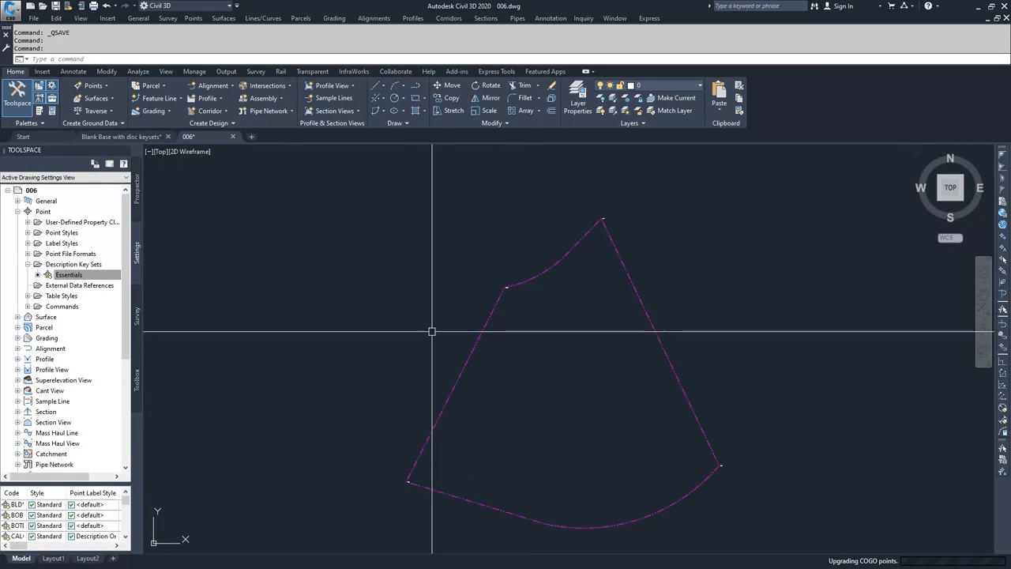
{"action": "left_click", "coordinate": [138, 201]}
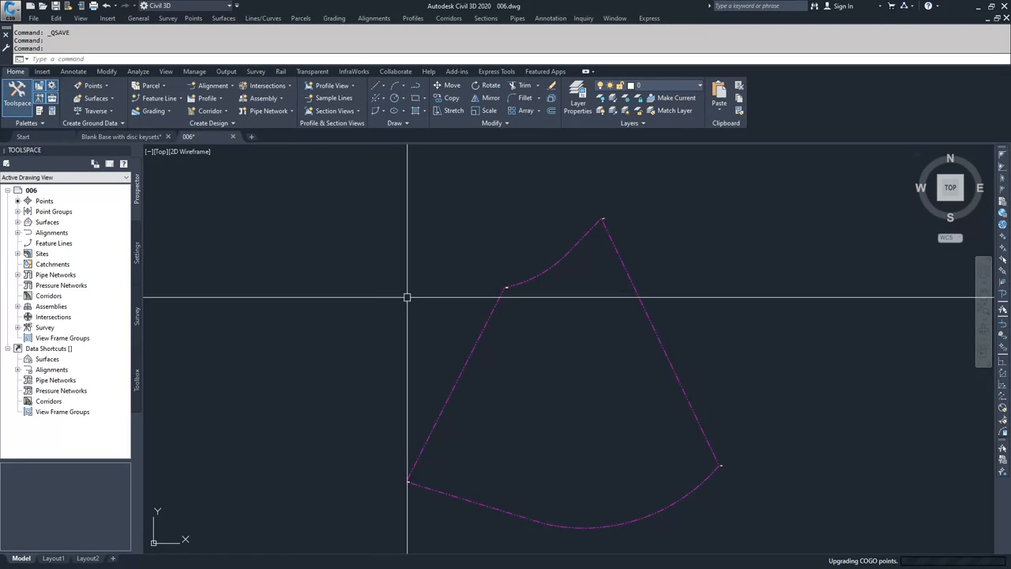
{"action": "left_click", "coordinate": [44, 202]}
{"action": "right_click", "coordinate": [43, 202]}
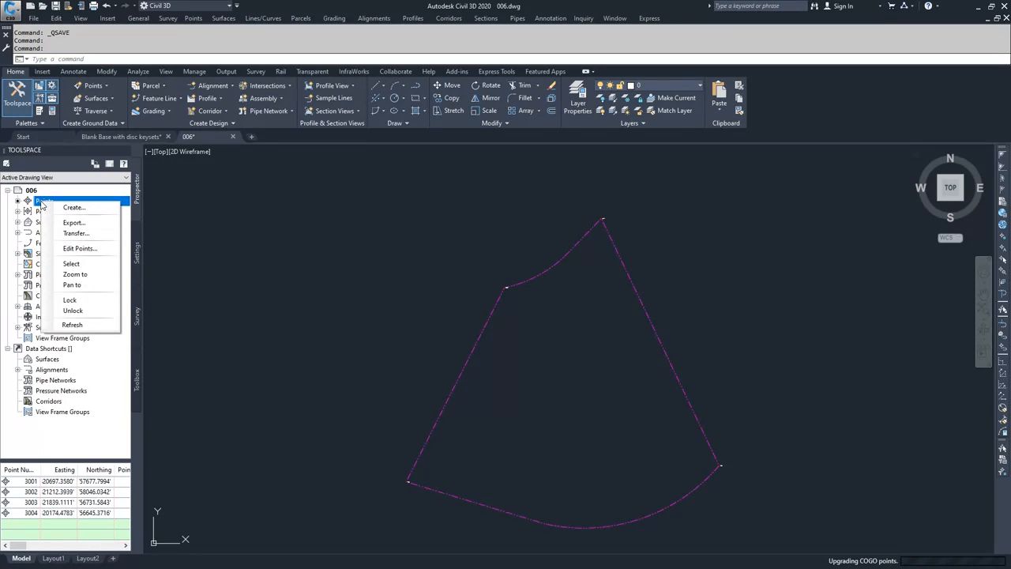
{"action": "left_click", "coordinate": [71, 263]}
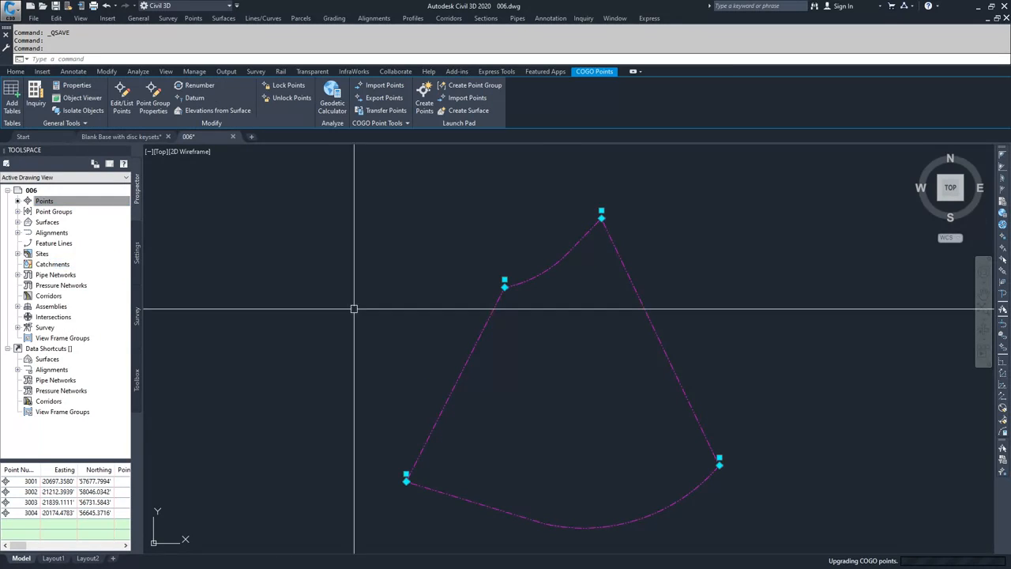
{"action": "right_click", "coordinate": [562, 330]}
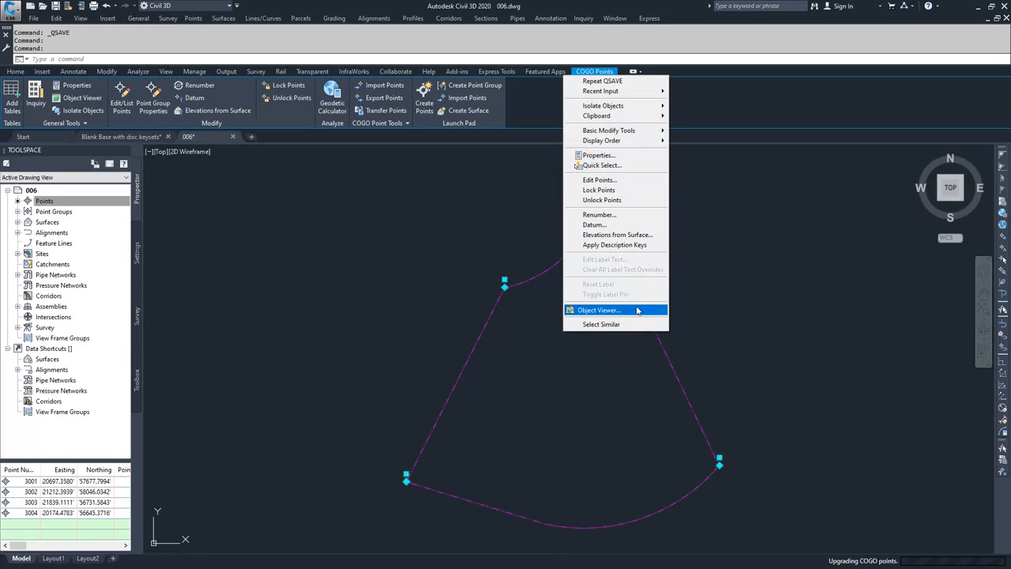
{"action": "left_click", "coordinate": [626, 246]}
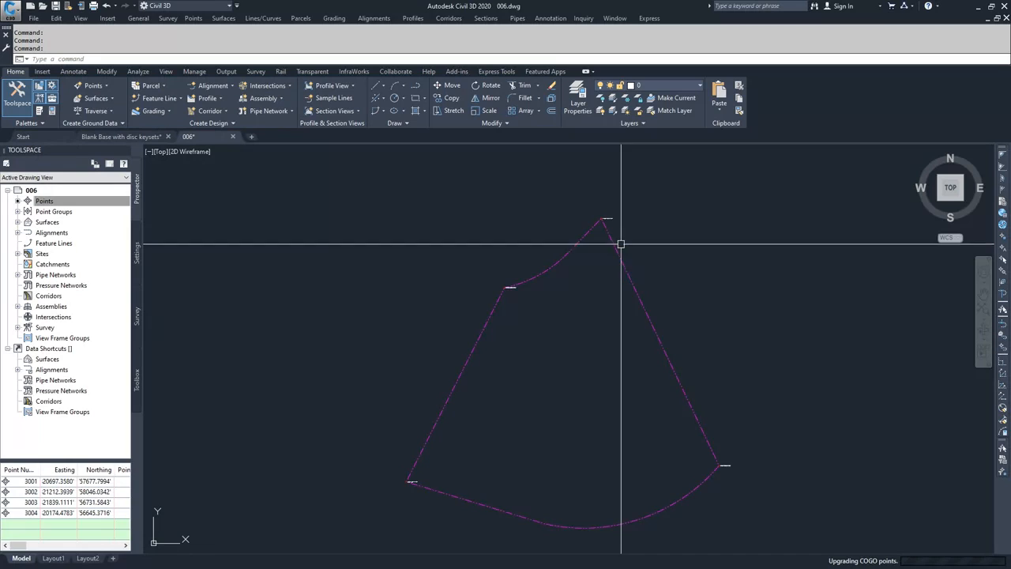
{"action": "scroll", "coordinate": [507, 287], "scroll_direction": "up", "scroll_amount": 5}
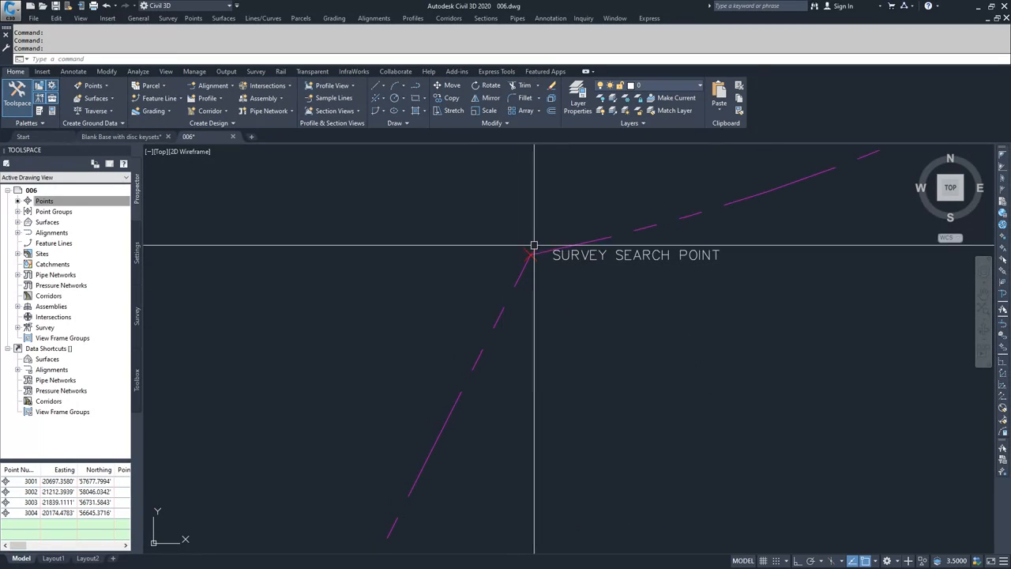
{"action": "mouse_move", "coordinate": [525, 247]}
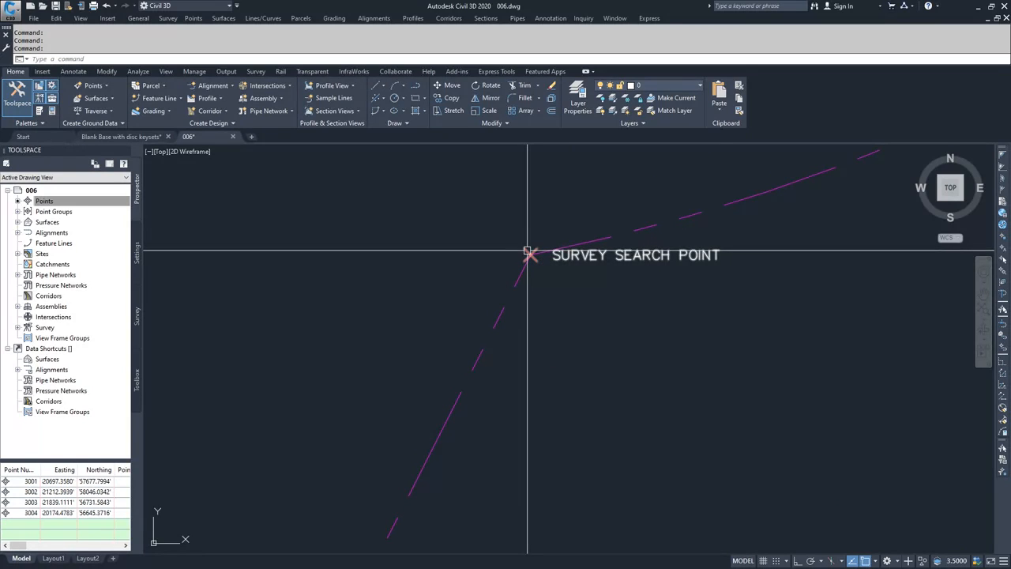